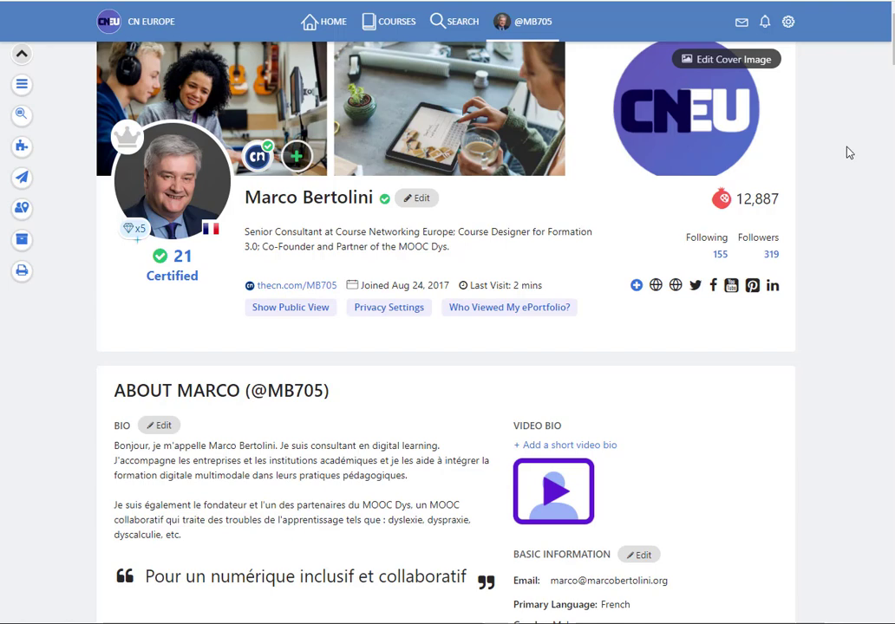
- Open the bio editor and the add-video-bio dialog, closing both without saving changes
scroll(881, 59, down, 1)
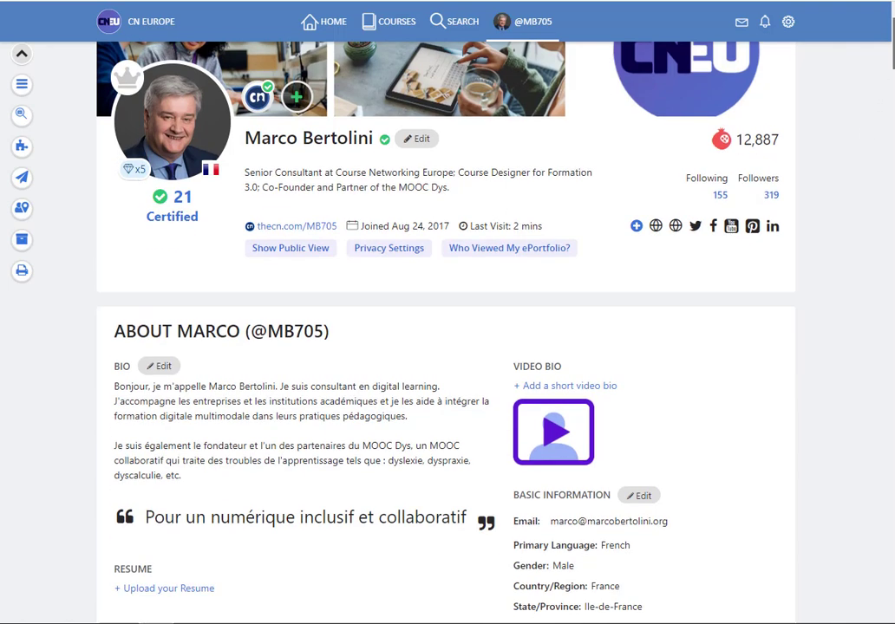
scroll(505, 147, down, 2)
scroll(504, 148, up, 3)
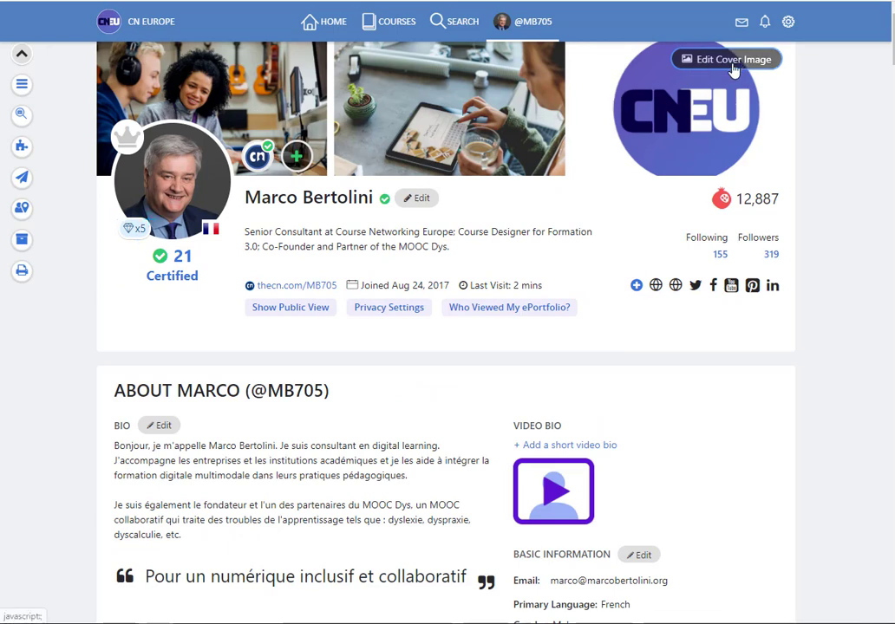
mouse_move(174, 184)
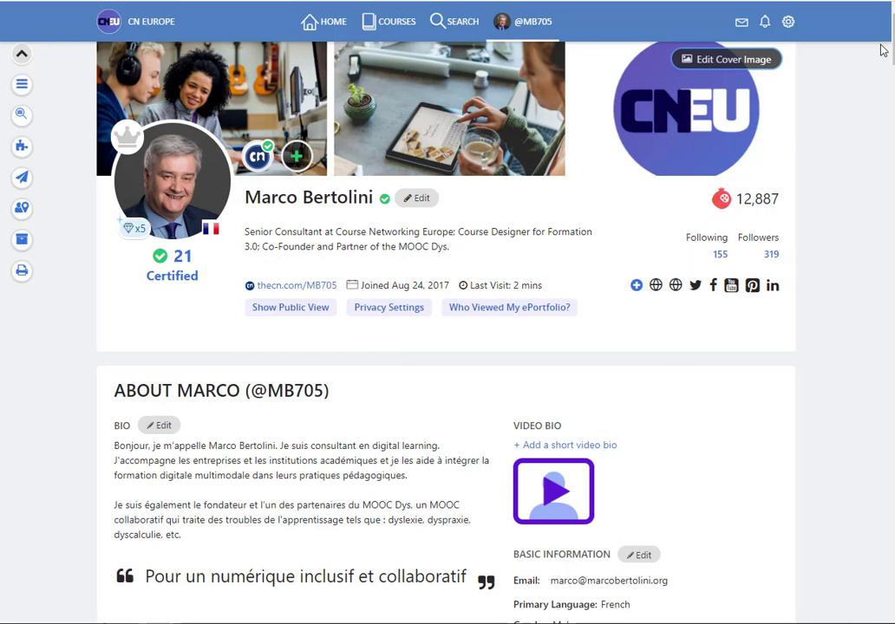
click(169, 431)
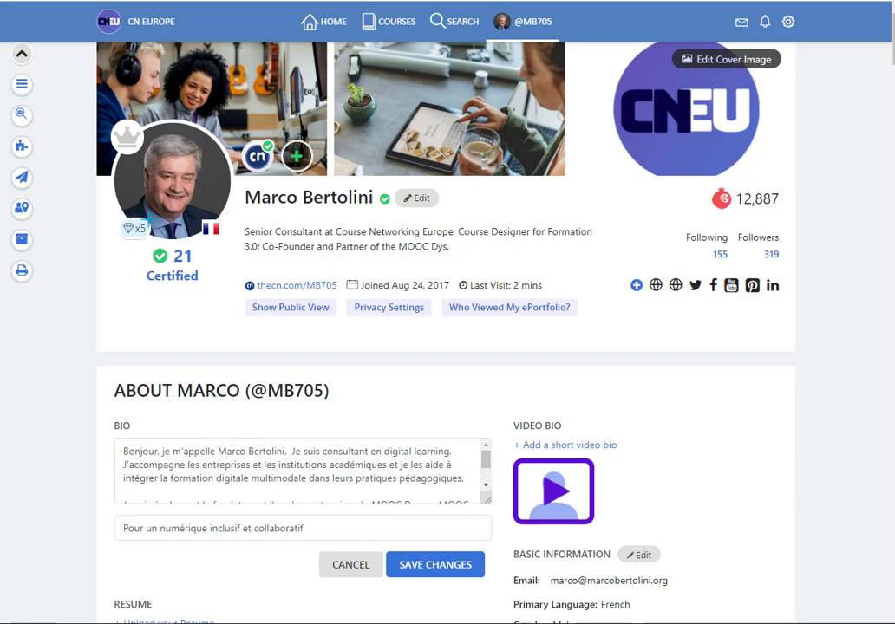
scroll(810, 59, down, 4)
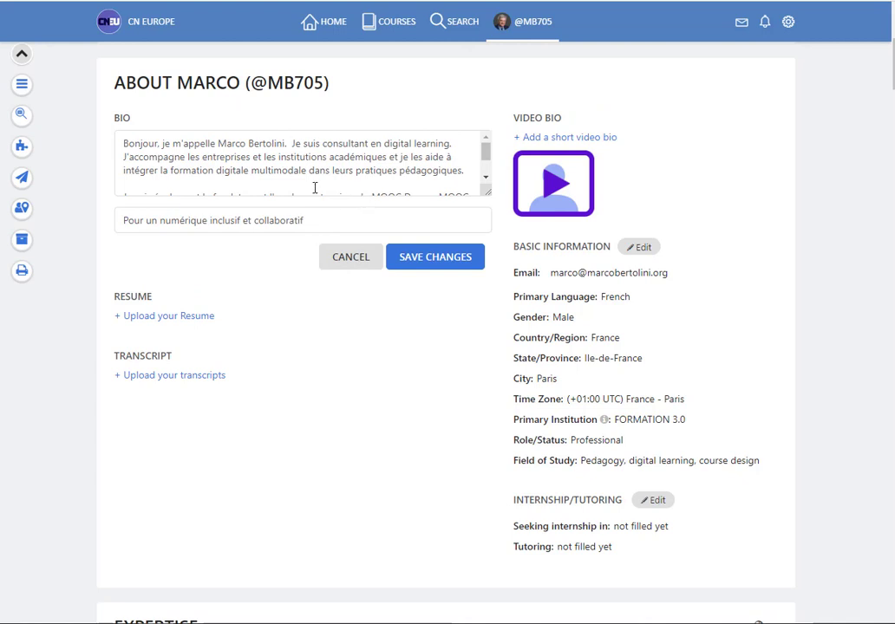
click(351, 260)
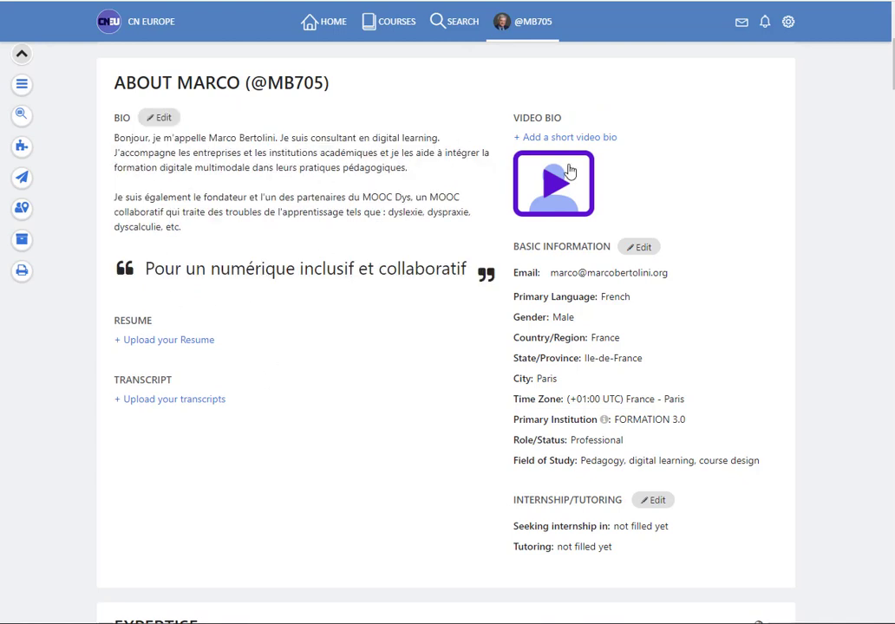
click(610, 141)
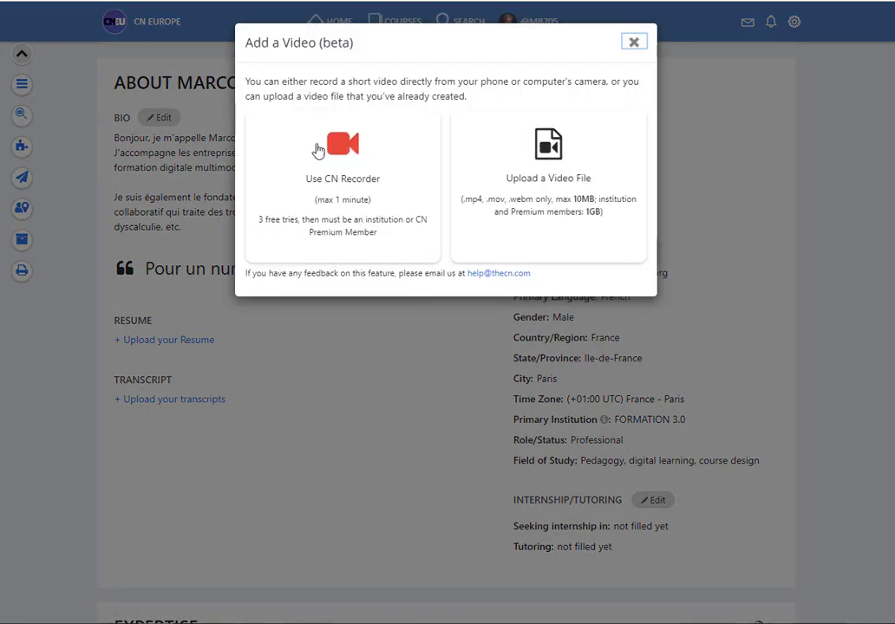
click(633, 43)
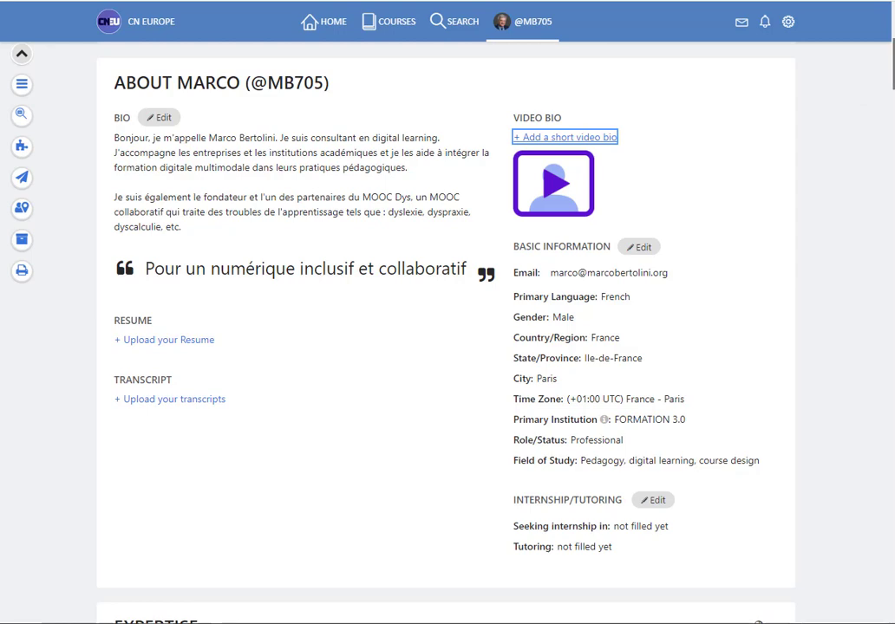
- Browse down through Conférences and Publications, then return to the full ePortfolio from linked evidence
scroll(446, 329, down, 5)
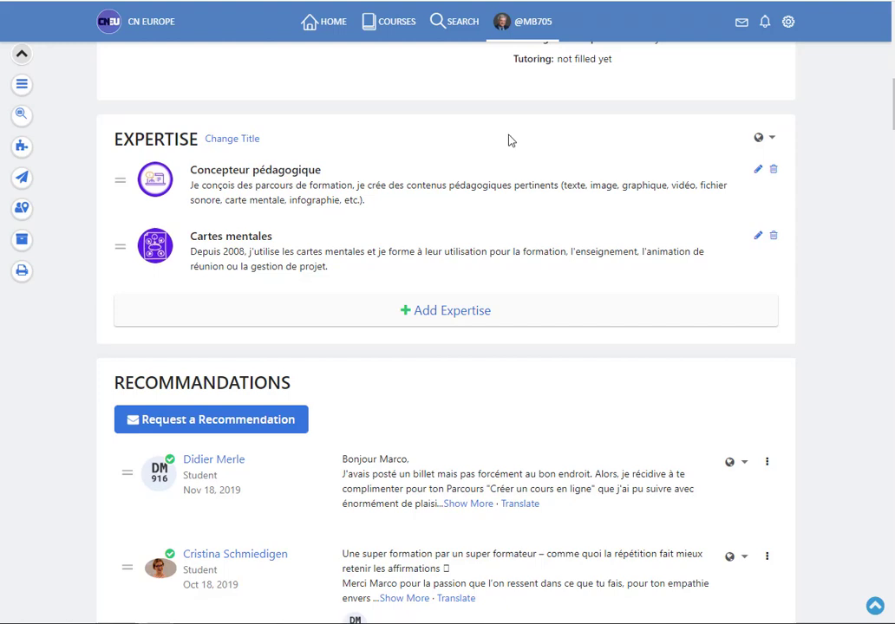
scroll(543, 102, down, 3)
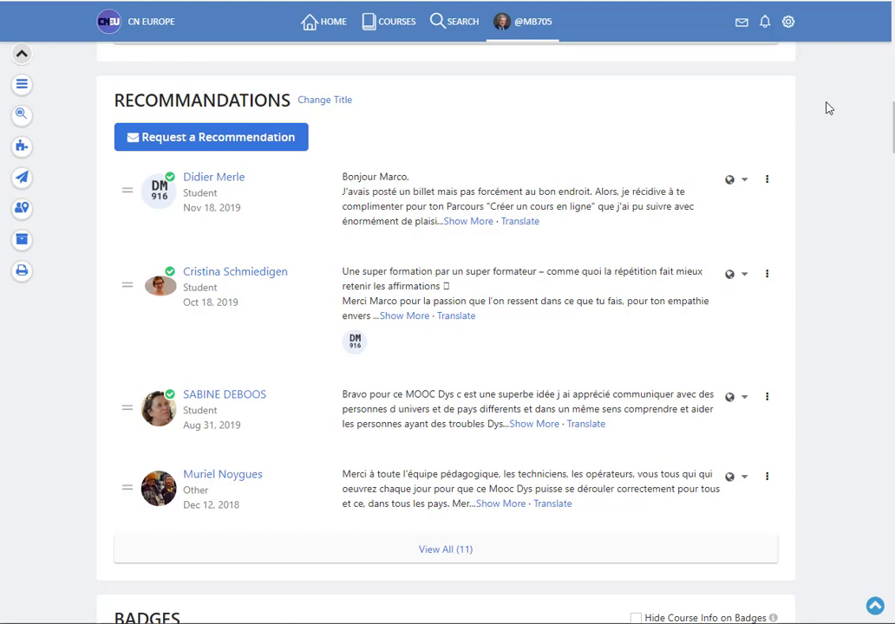
scroll(445, 329, down, 5)
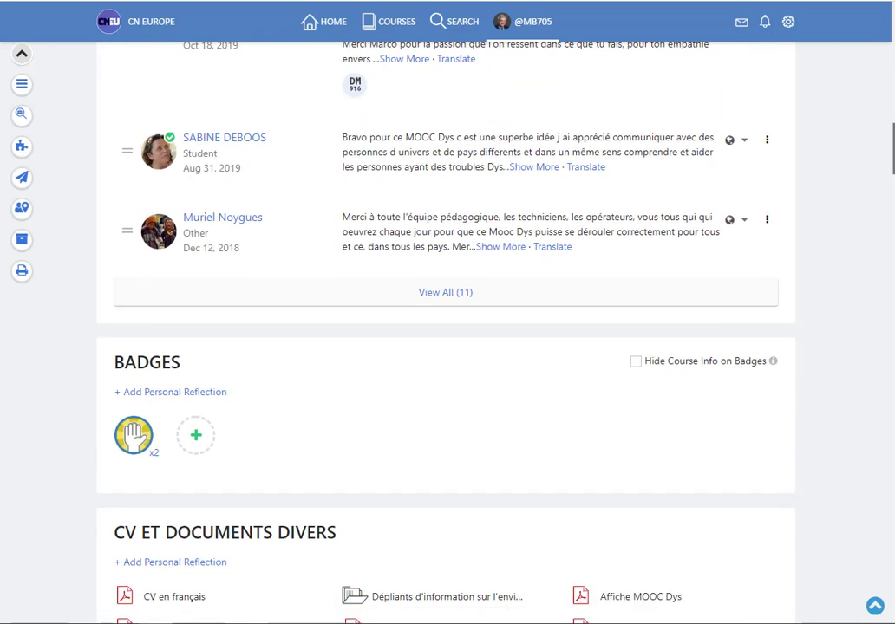
scroll(556, 149, down, 1)
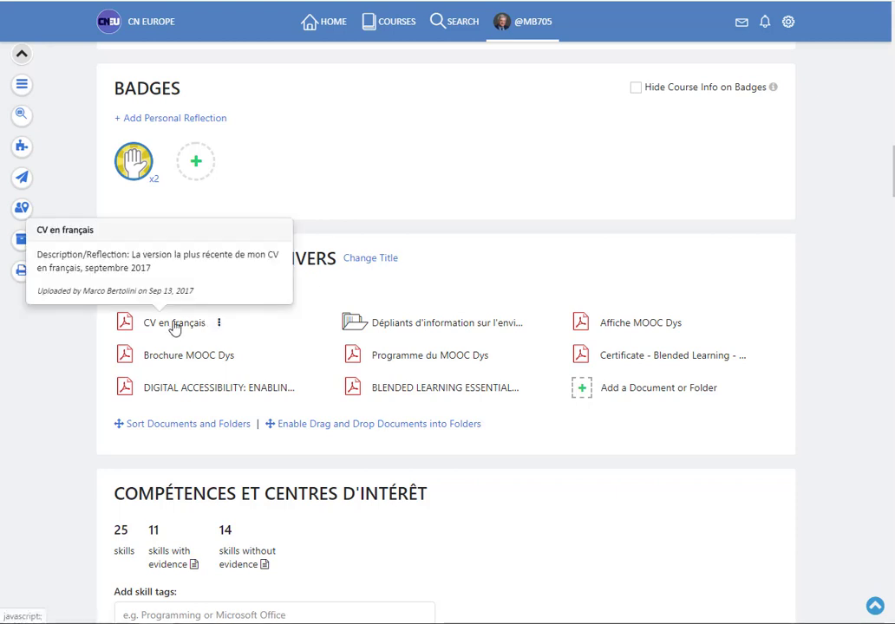
mouse_move(471, 324)
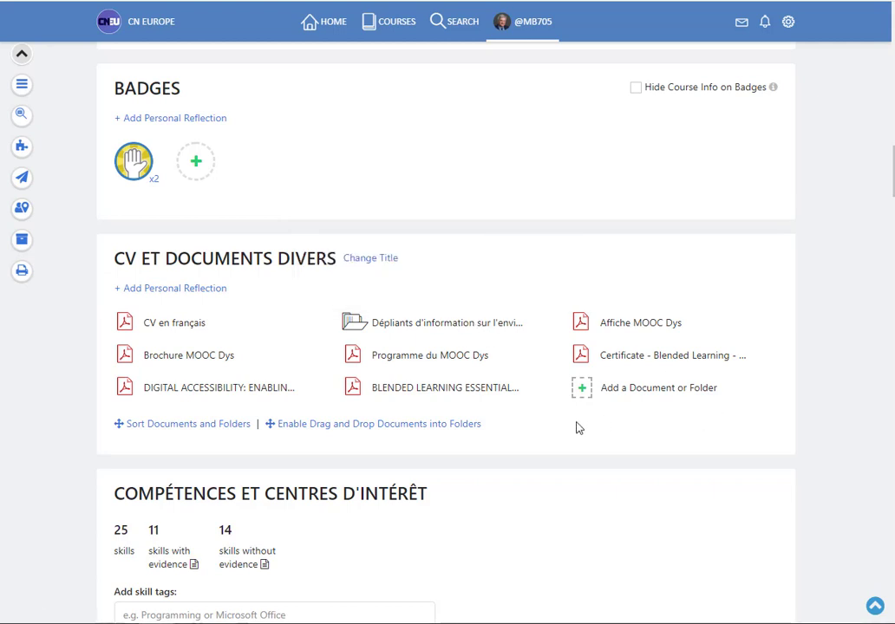
mouse_move(438, 357)
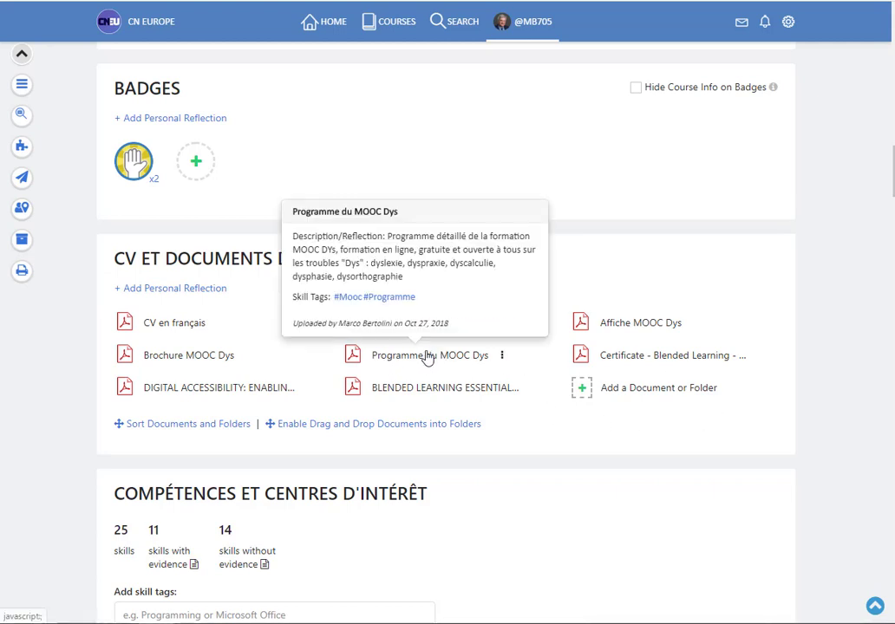
mouse_move(658, 365)
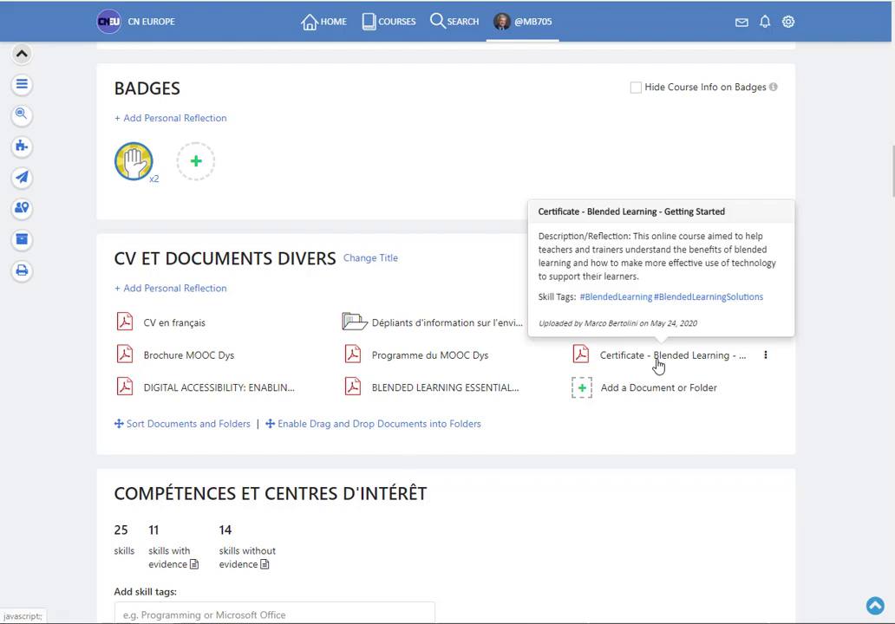
scroll(625, 380, down, 3)
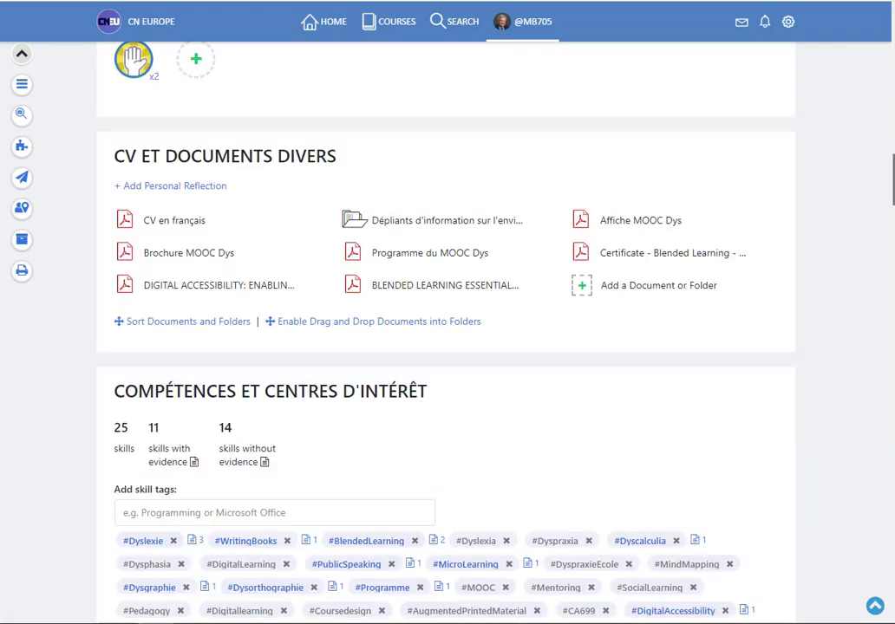
scroll(885, 206, down, 1)
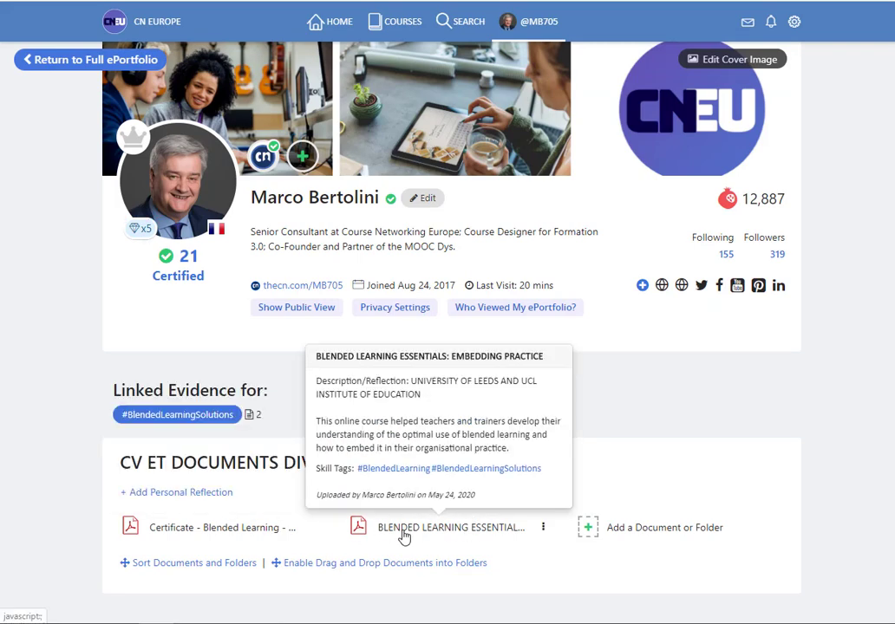
mouse_move(242, 542)
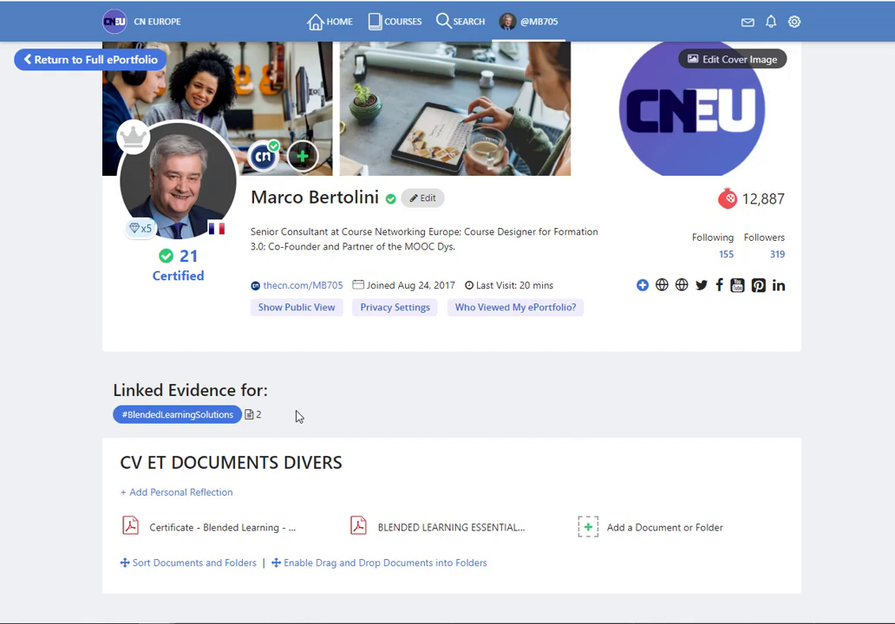
click(68, 60)
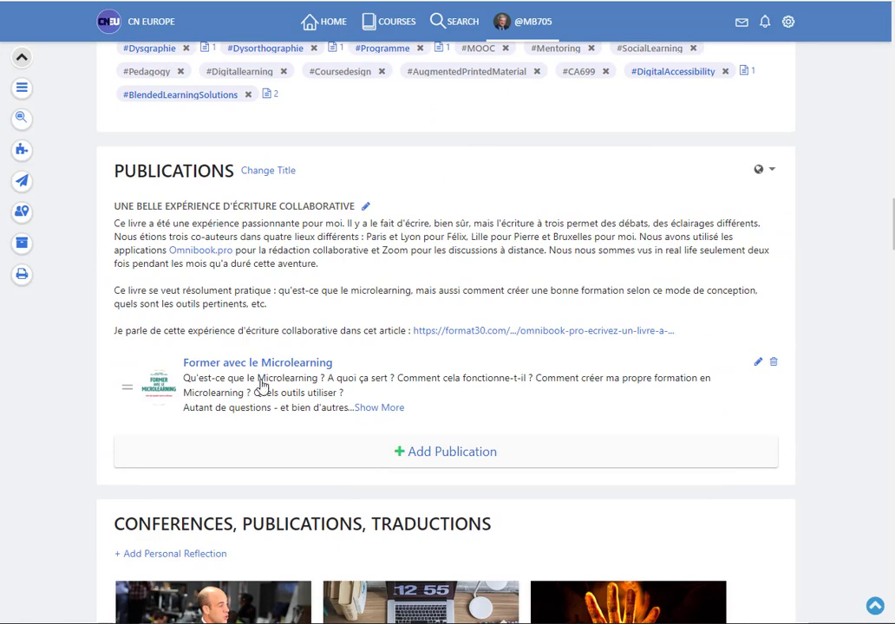
- Scroll past Translations and MOOC Dys down to the Courses section
scroll(607, 114, down, 5)
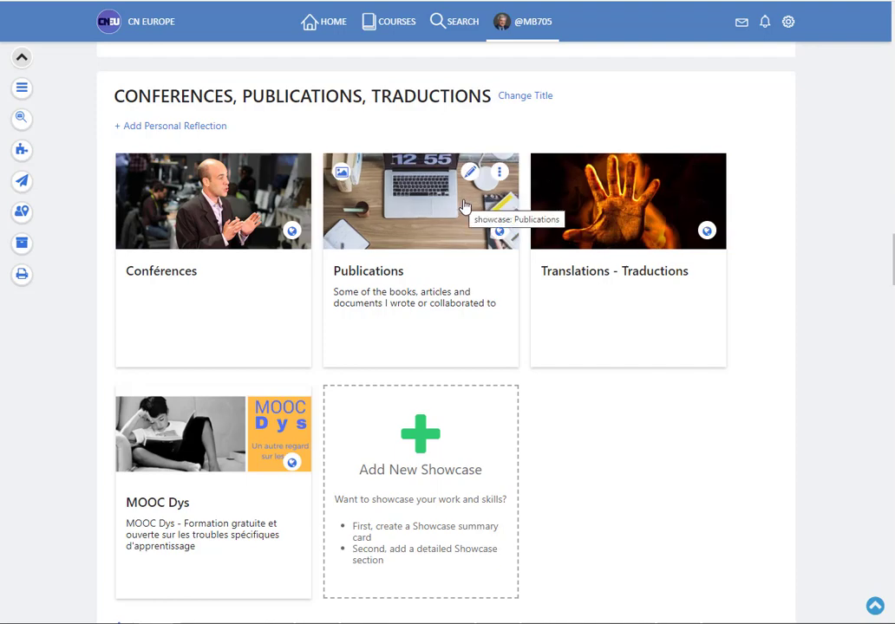
scroll(265, 443, down, 2)
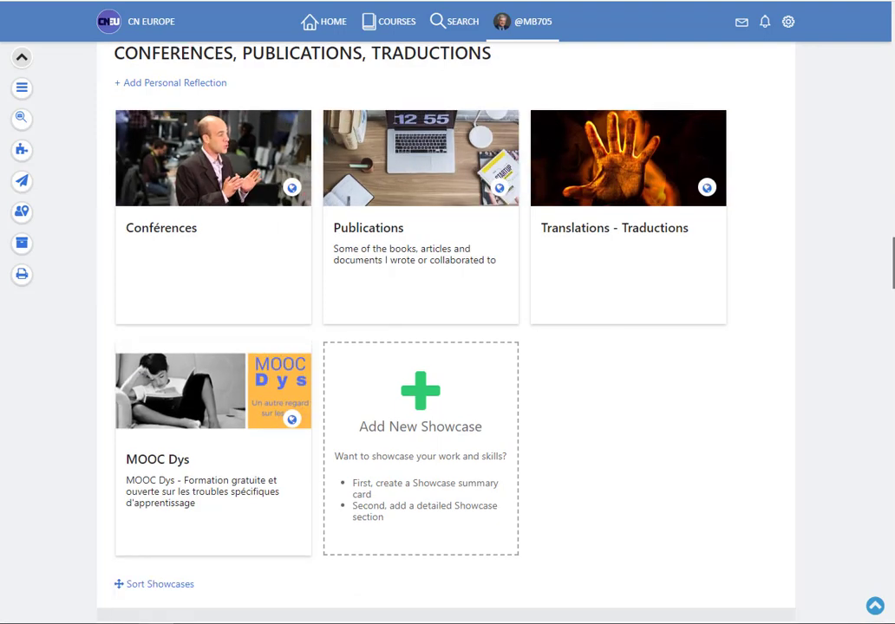
scroll(447, 347, down, 5)
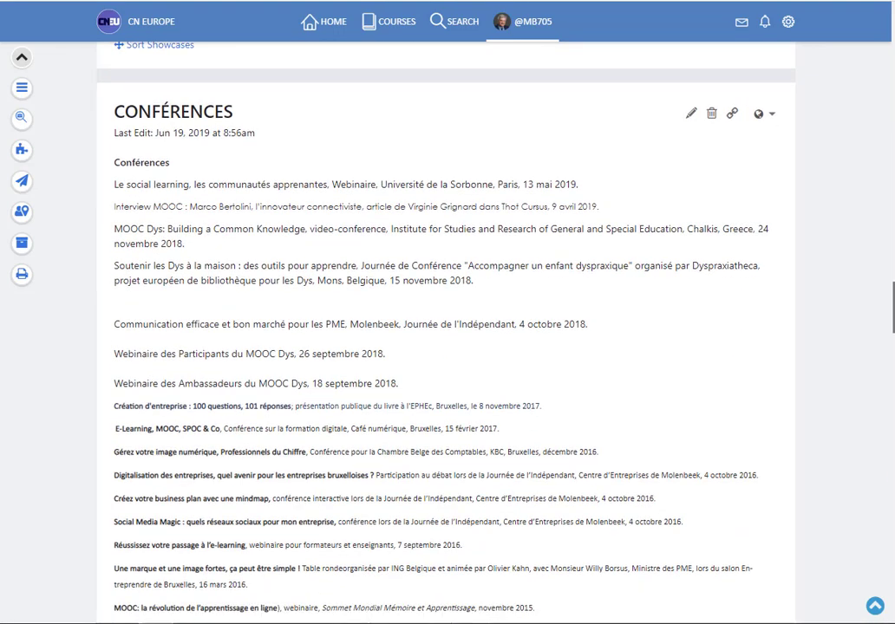
scroll(447, 346, up, 6)
scroll(260, 66, down, 5)
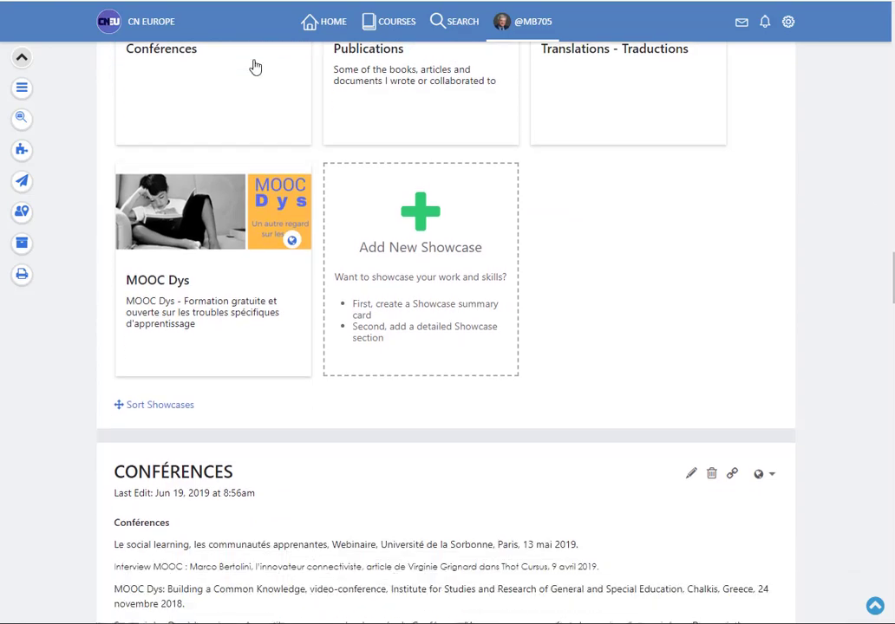
scroll(263, 66, down, 1)
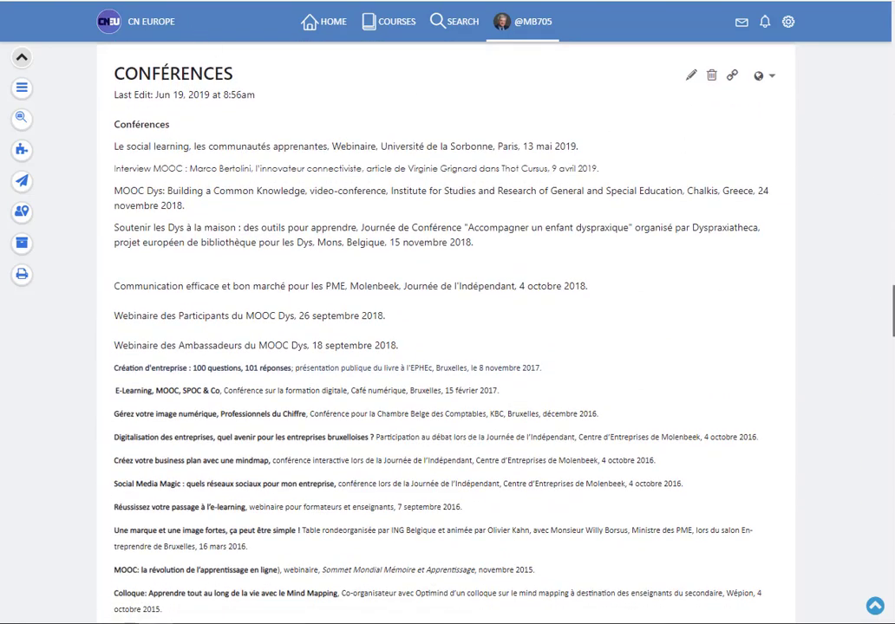
scroll(447, 346, down, 9)
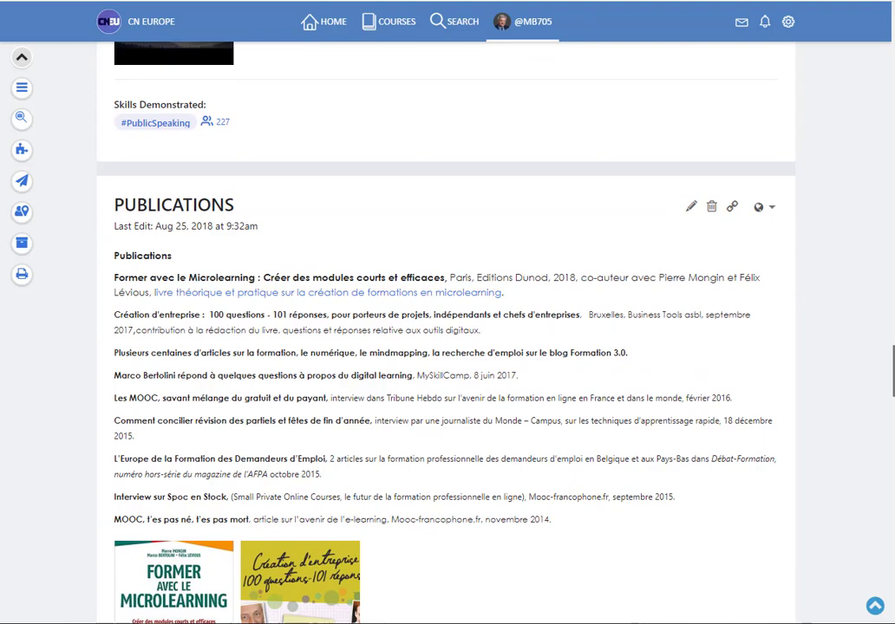
scroll(448, 347, down, 8)
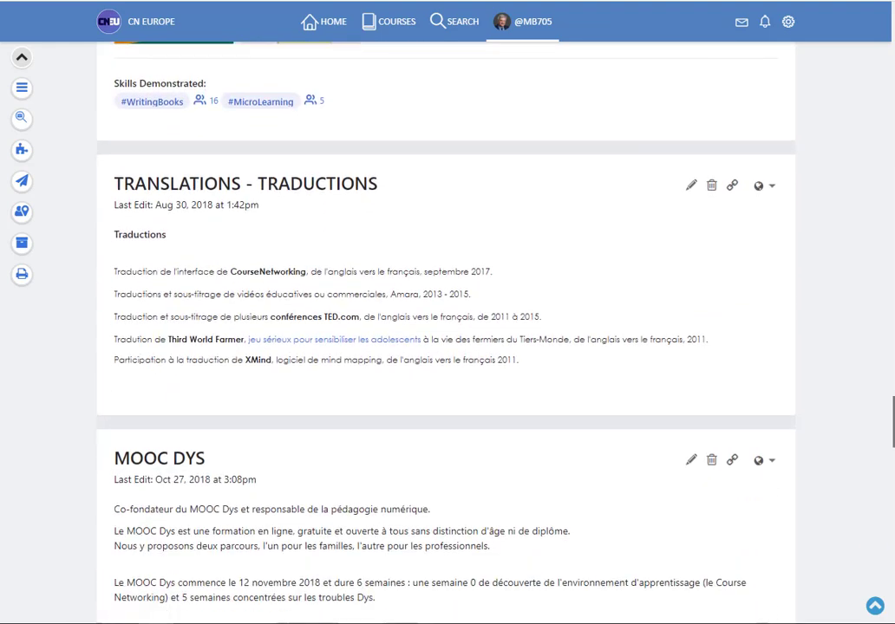
scroll(448, 347, down, 3)
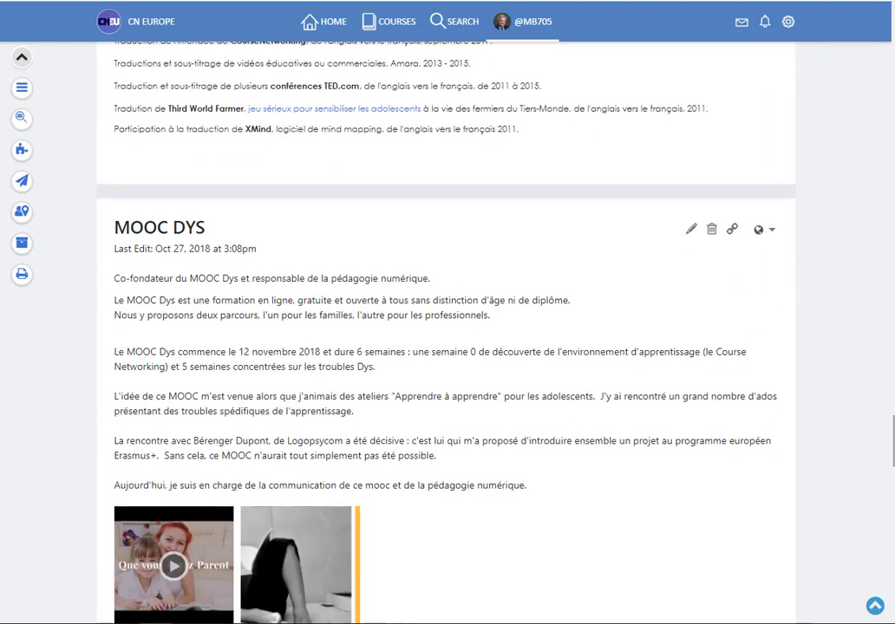
scroll(694, 232, down, 4)
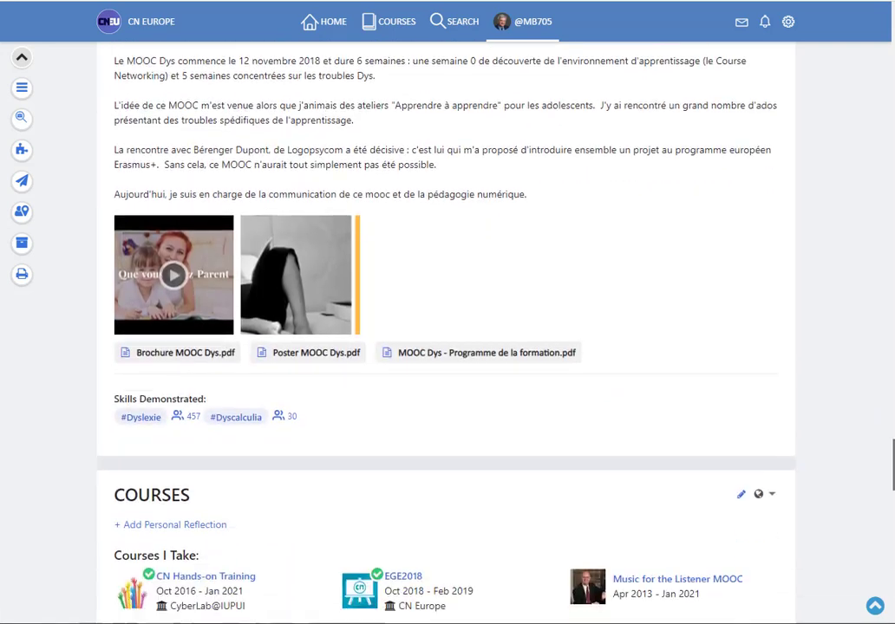
scroll(448, 346, down, 5)
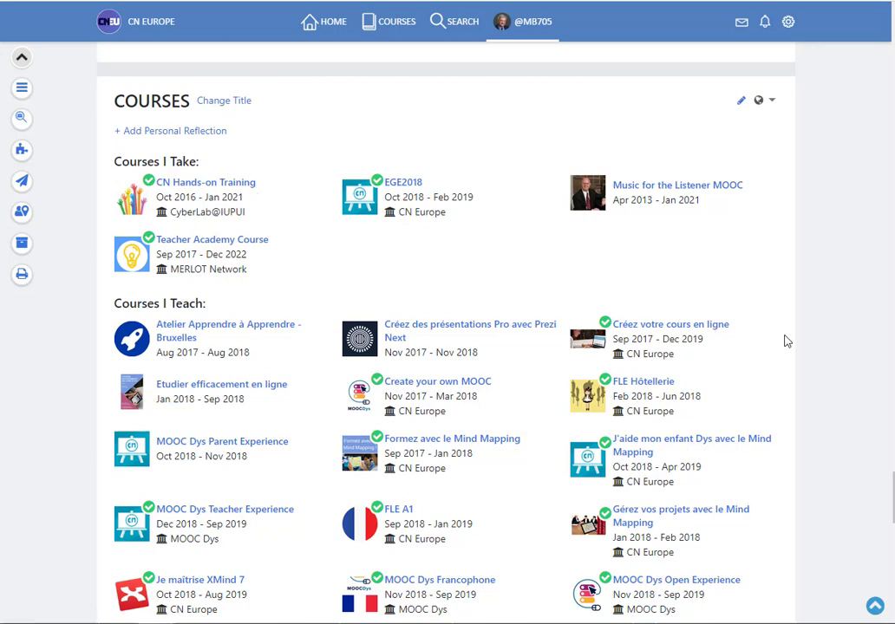
- Scroll past Courses and My CN Posts to the six-member Social Engagements network, viewing node stats
scroll(798, 385, down, 7)
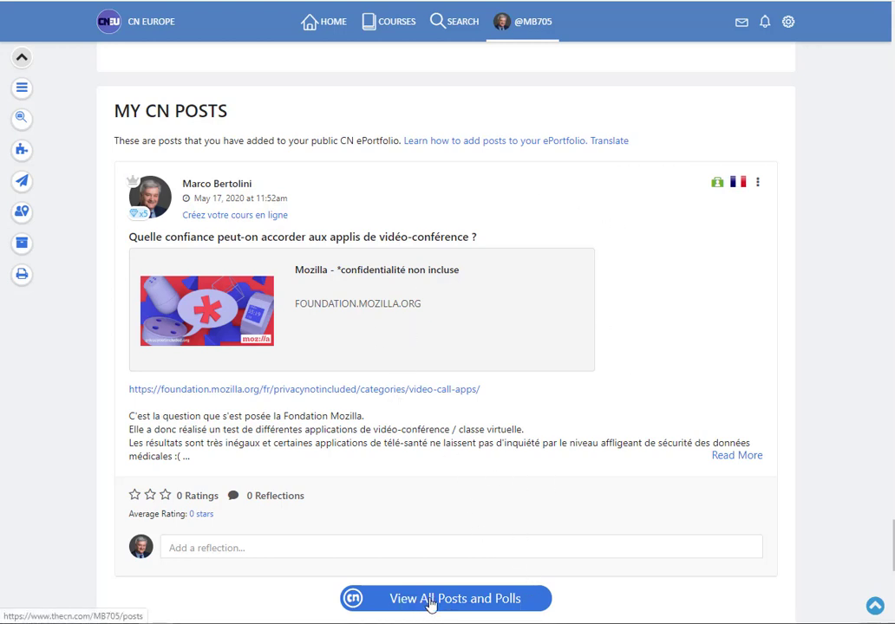
scroll(431, 604, down, 3)
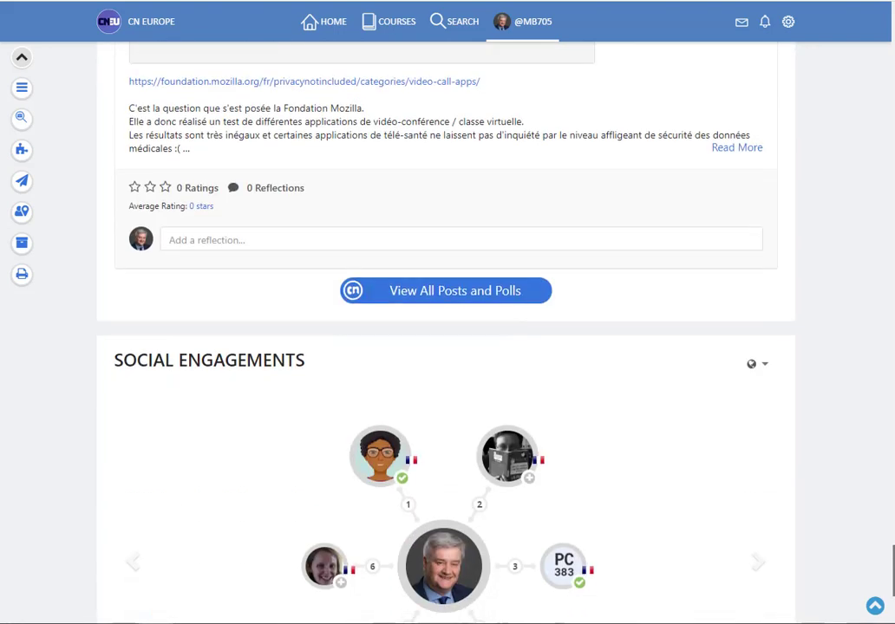
scroll(446, 347, down, 2)
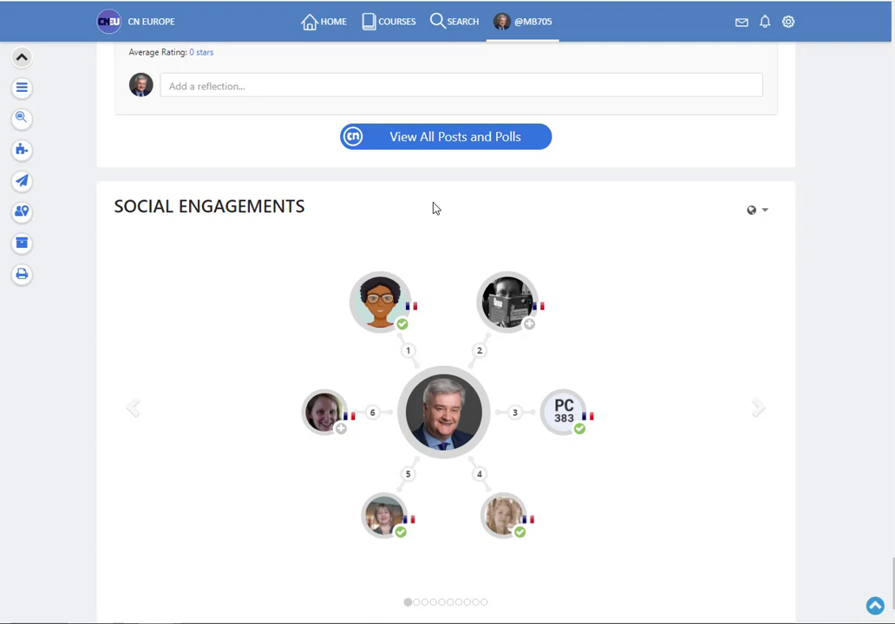
mouse_move(564, 432)
mouse_move(404, 521)
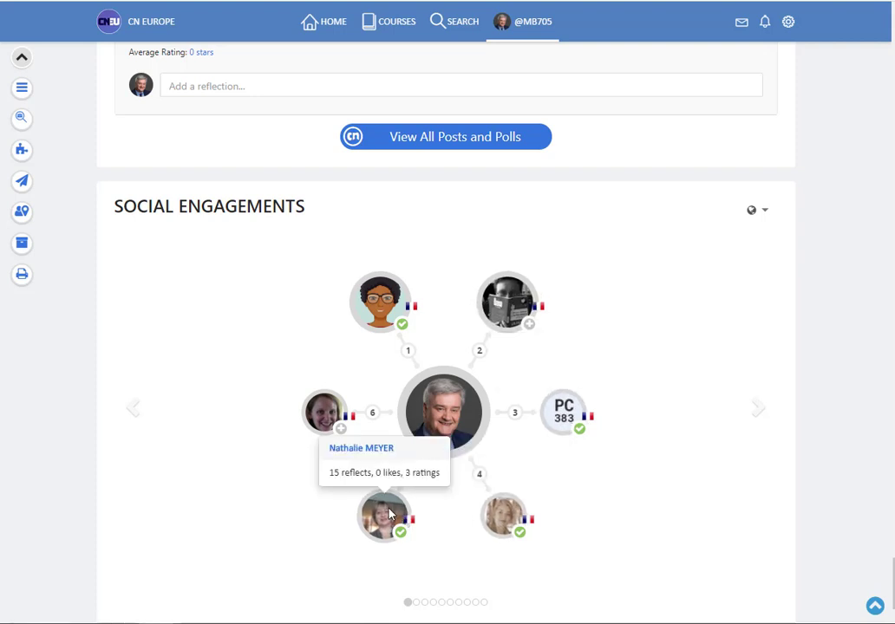
mouse_move(327, 425)
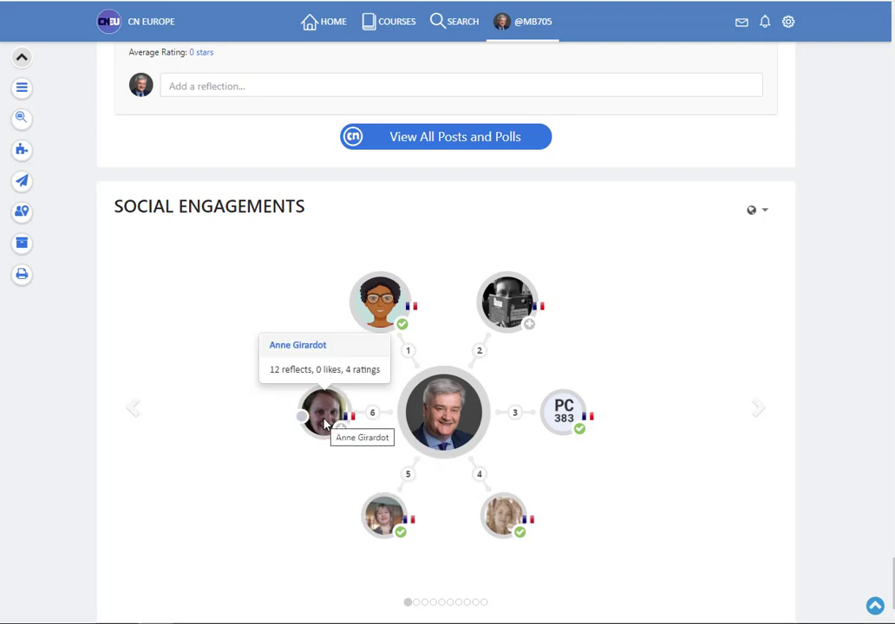
- Open the eProfile Menu and enter then exit Sort Sections without reordering anything
click(23, 91)
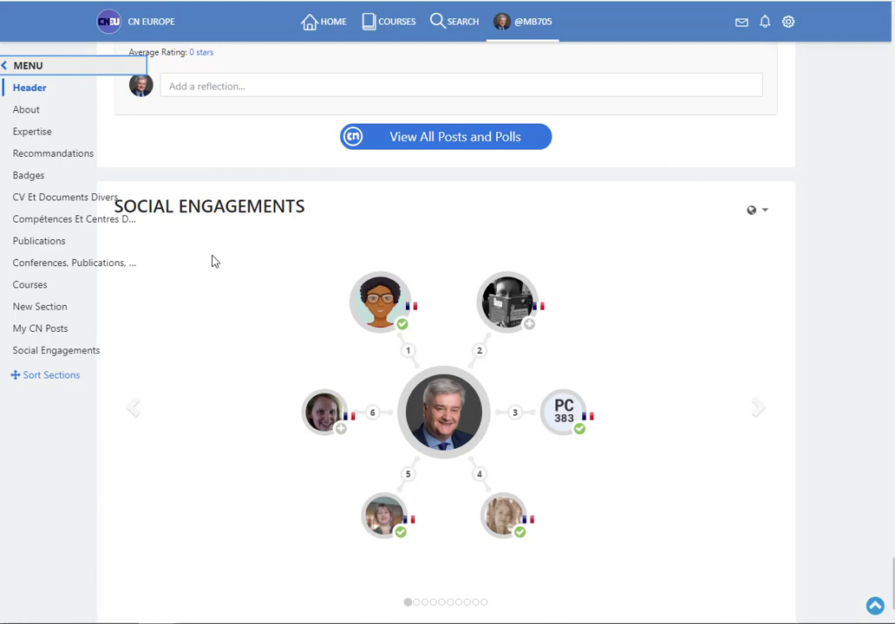
click(49, 378)
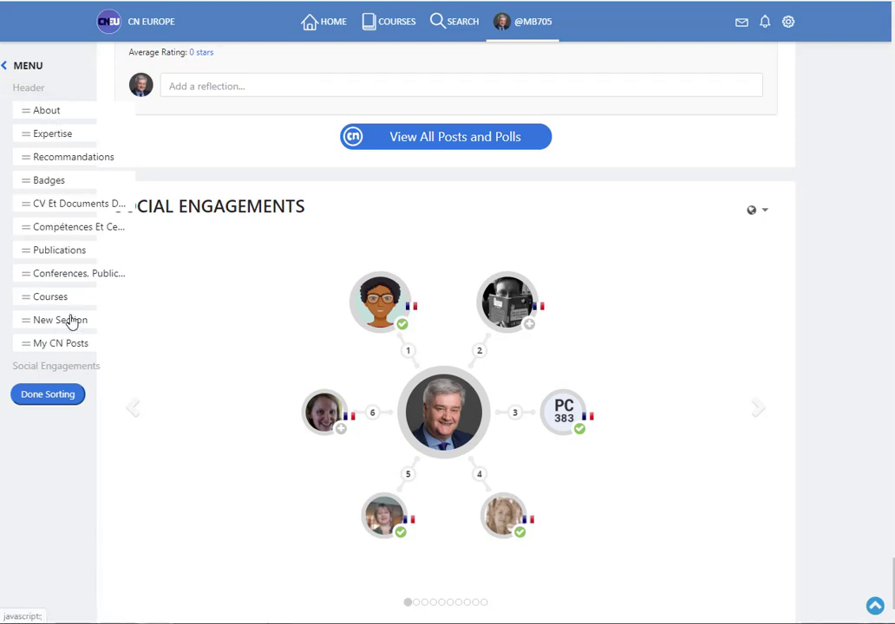
click(69, 400)
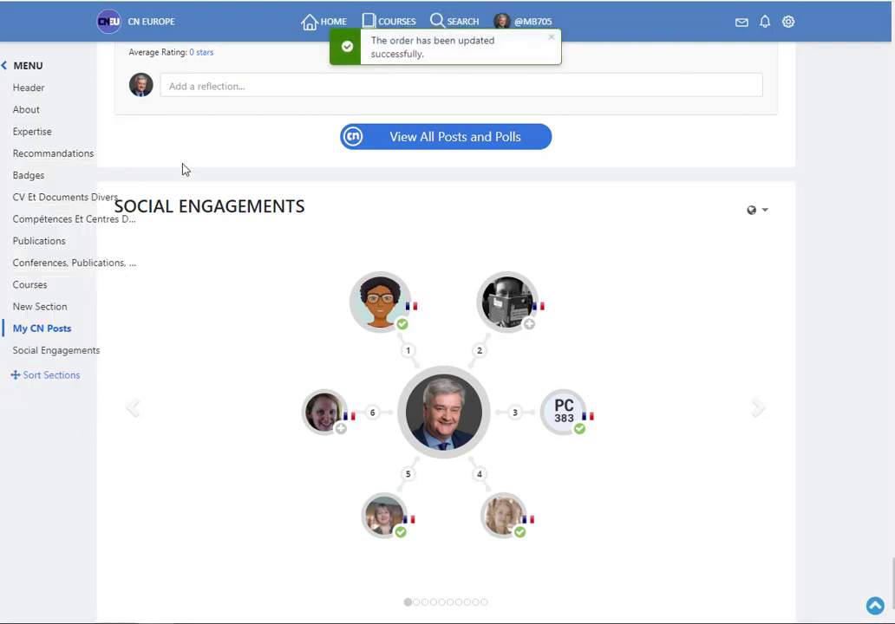
click(29, 69)
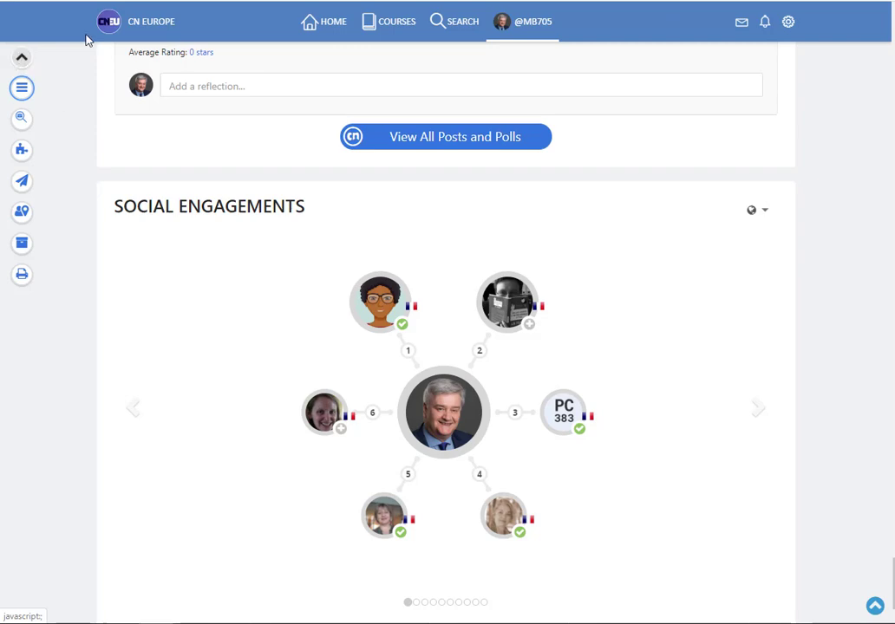
- Reopen the eProfile Menu, jump to CV Et Documents Divers, and collapse the menu
click(20, 90)
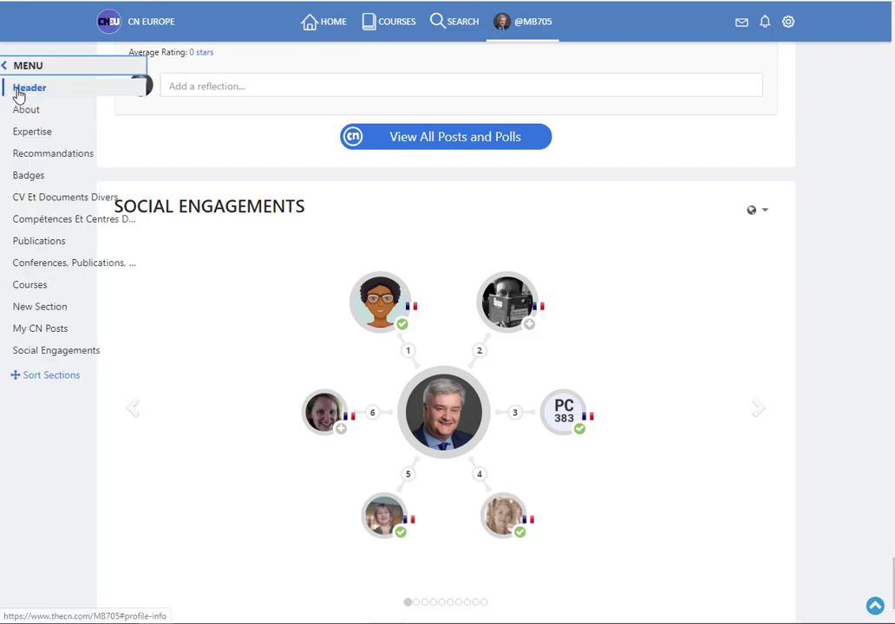
click(38, 200)
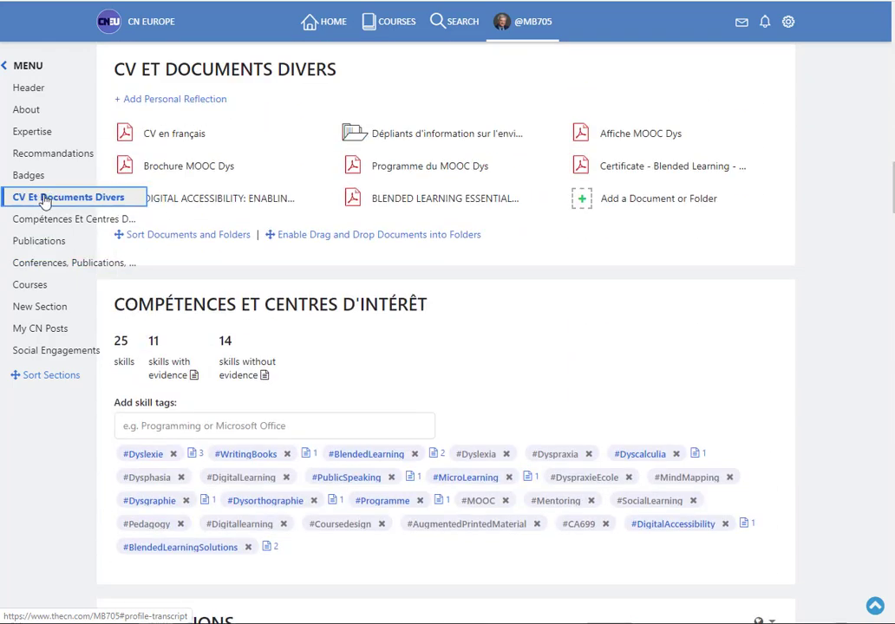
click(28, 69)
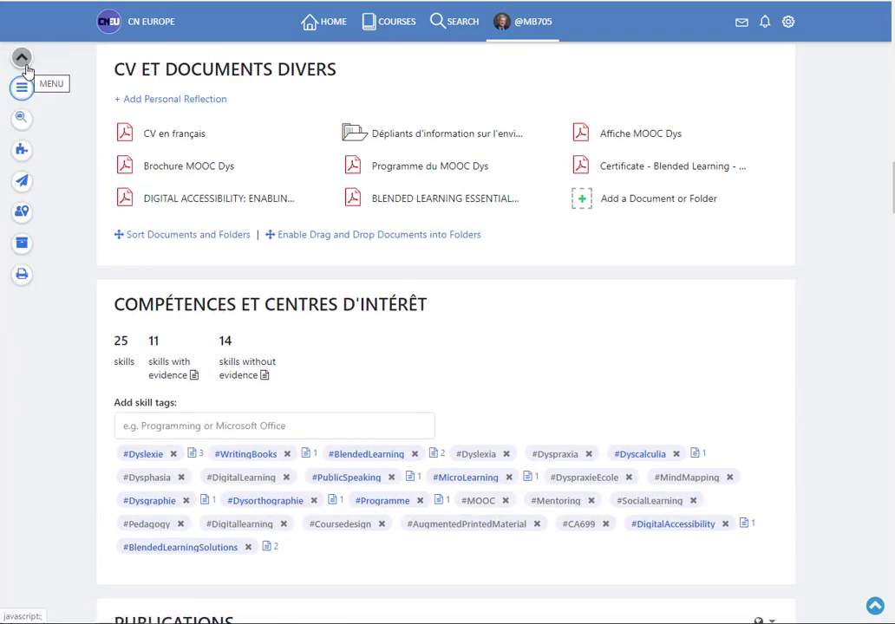
- Return to the top of the profile and view the four privacy options, cancelling without changes
key(Home)
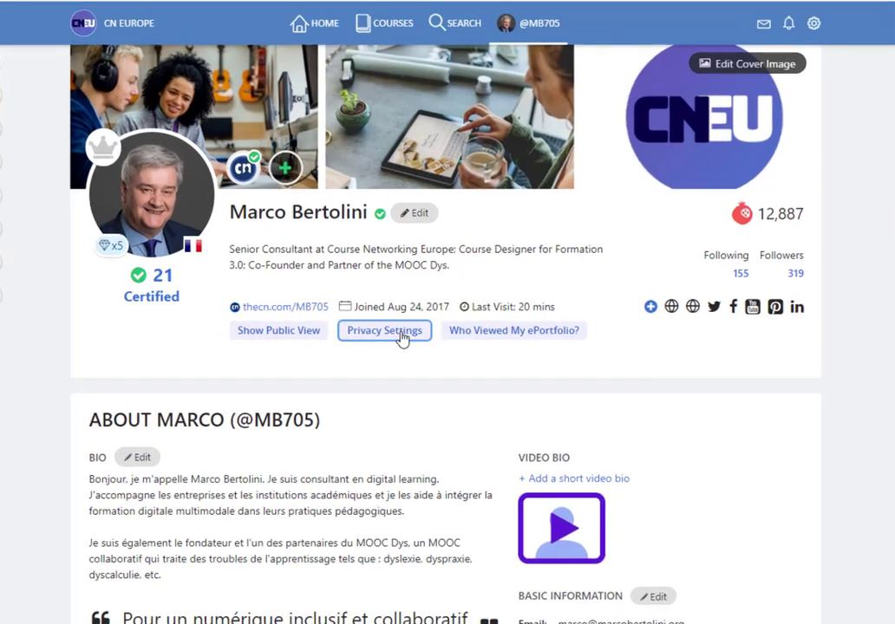
click(402, 312)
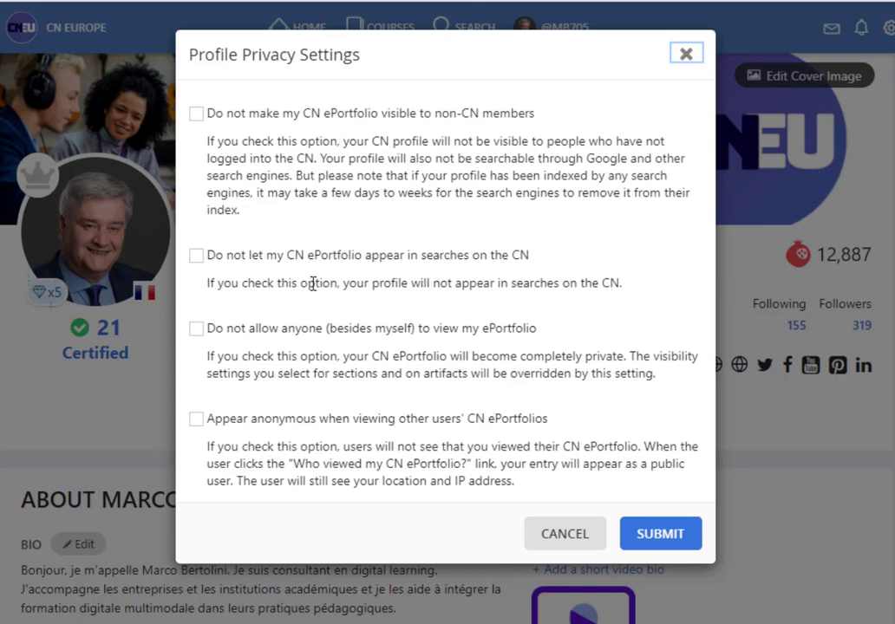
click(577, 540)
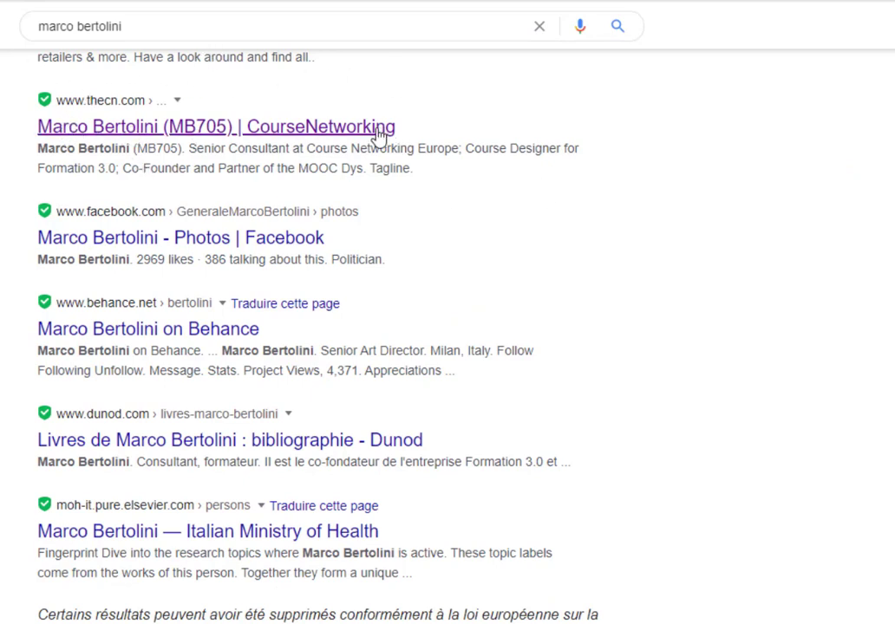
- Open the CourseNetworking result, go back to the results, then forward to the profile again
click(324, 136)
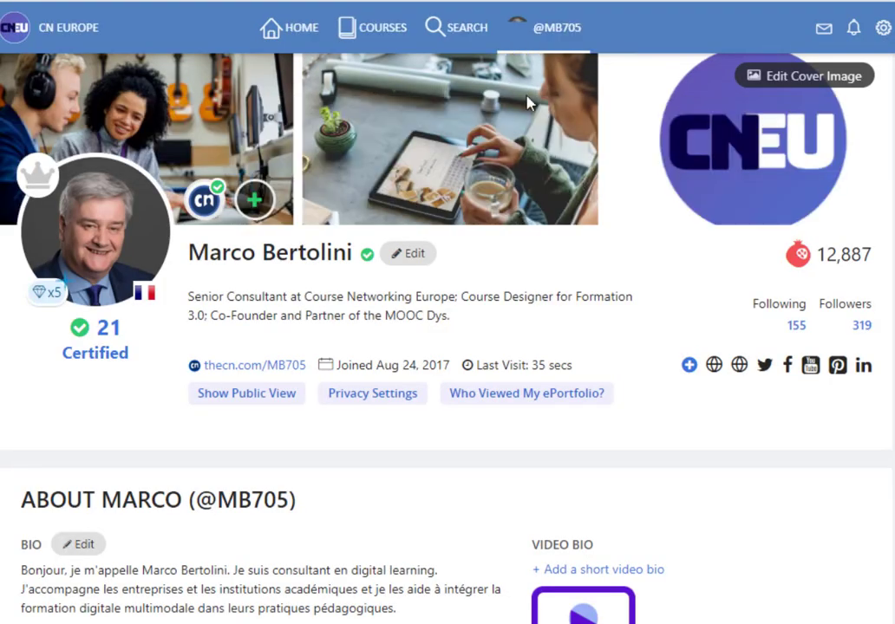
key(alt+Left)
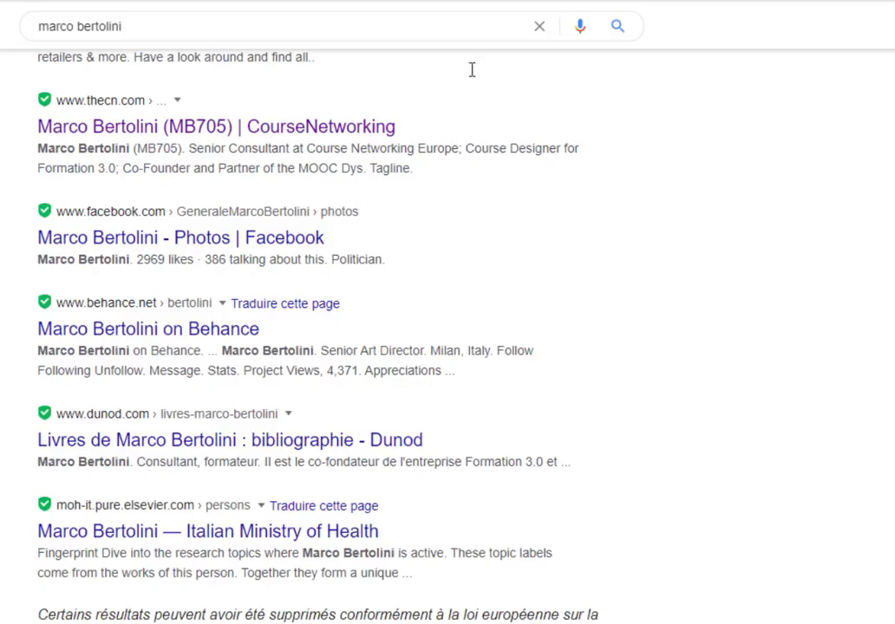
key(alt+Right)
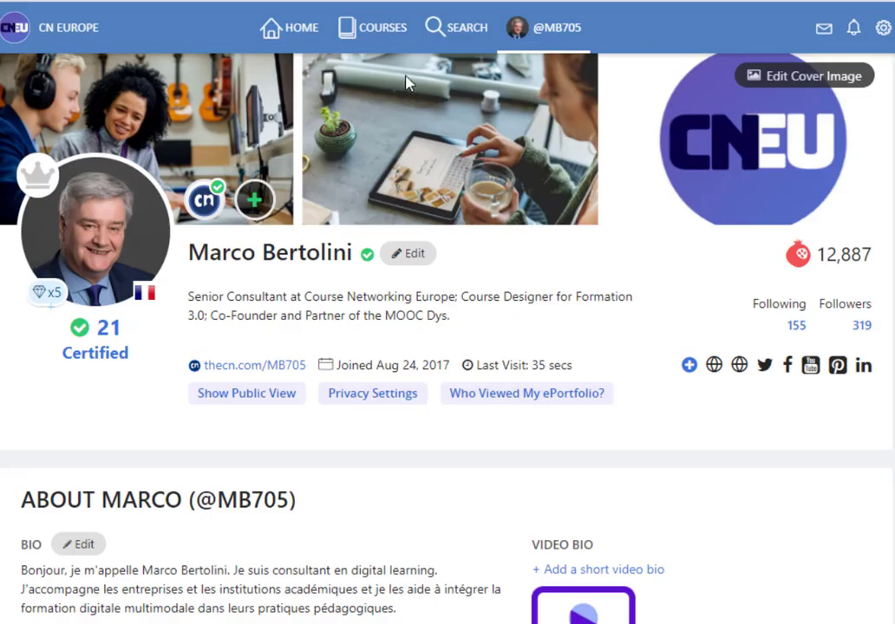